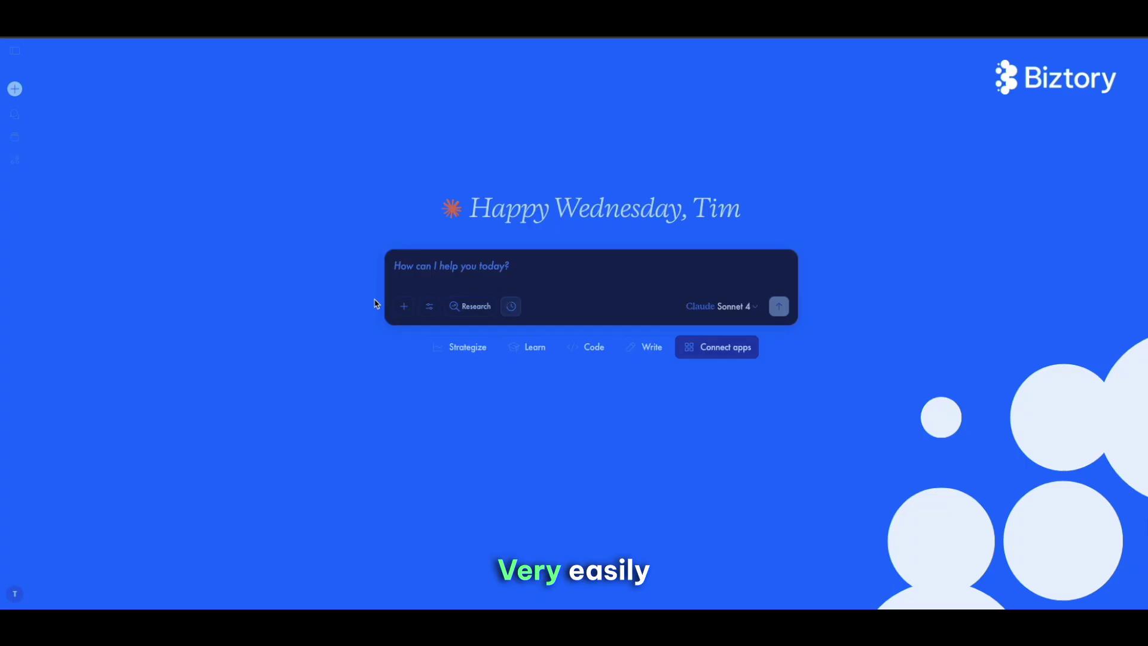
Start adding a custom integration from Settings > Integrations, erase the entered name, then cancel back
click(430, 309)
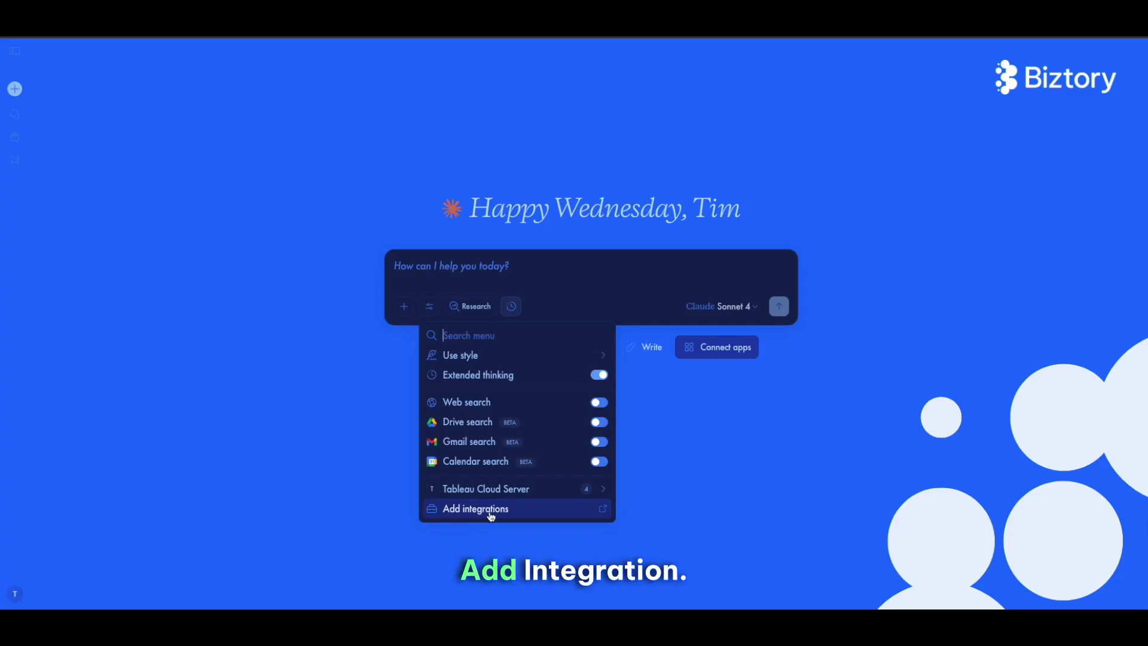
click(490, 511)
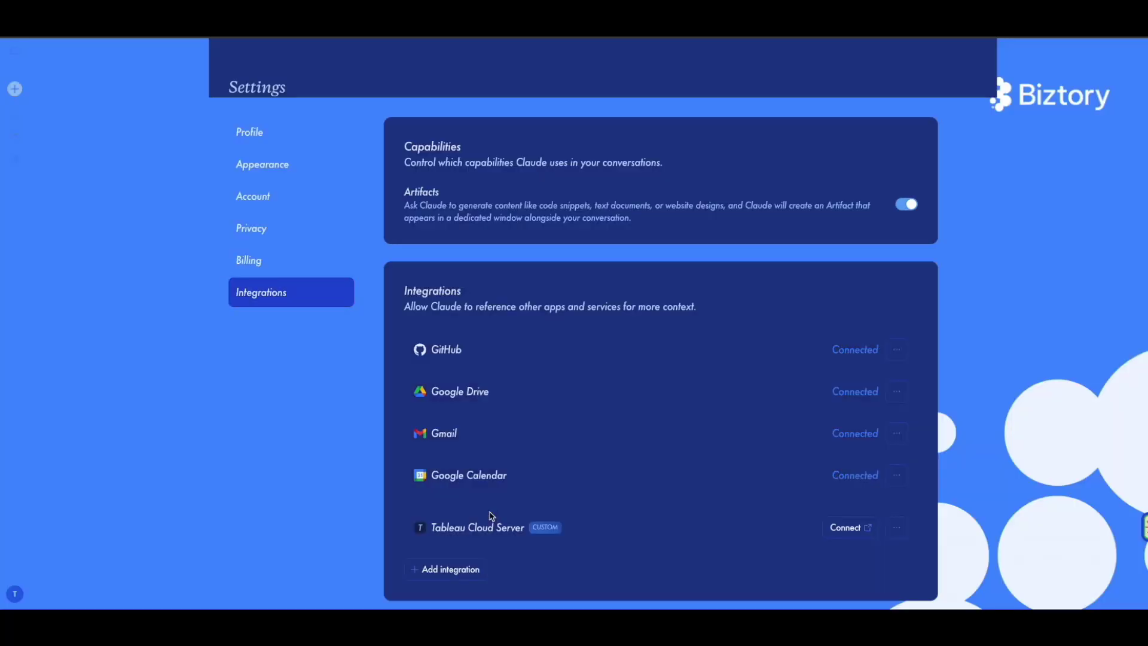
click(462, 561)
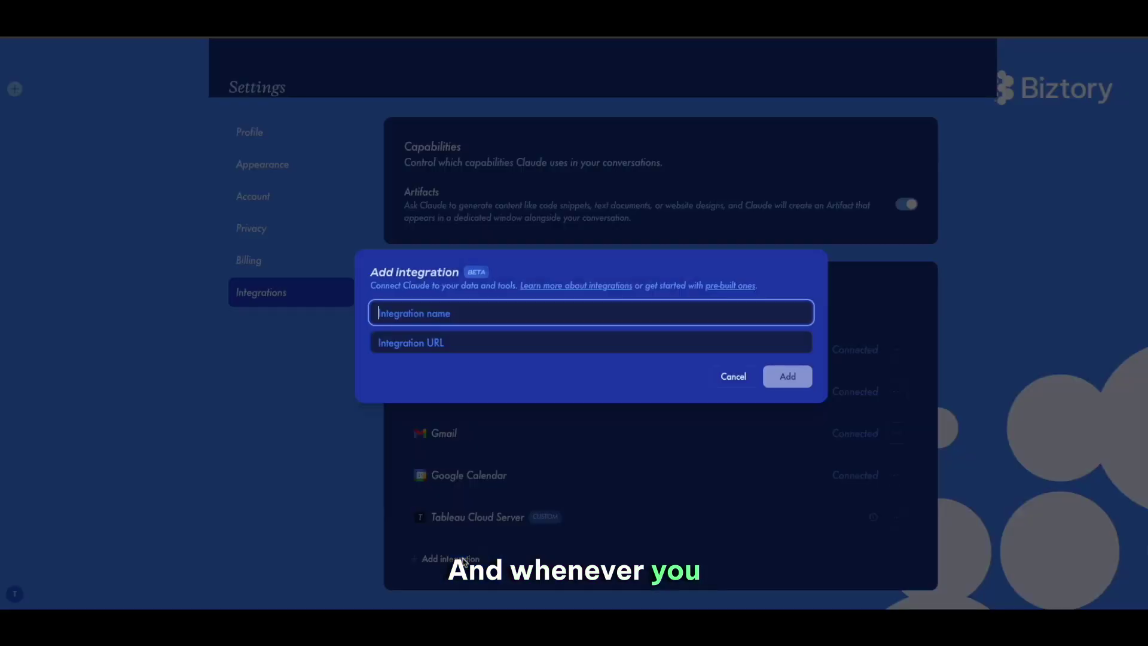
text(djo)
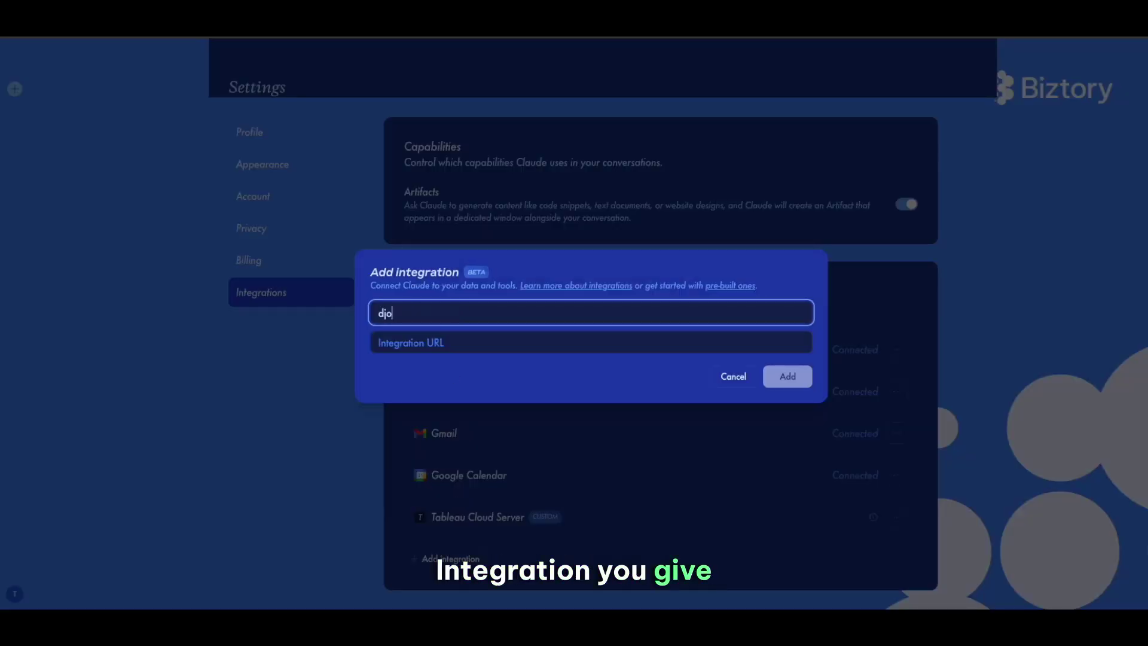
key(BackSpace)
key(BackSpace)
key(BackSpace)
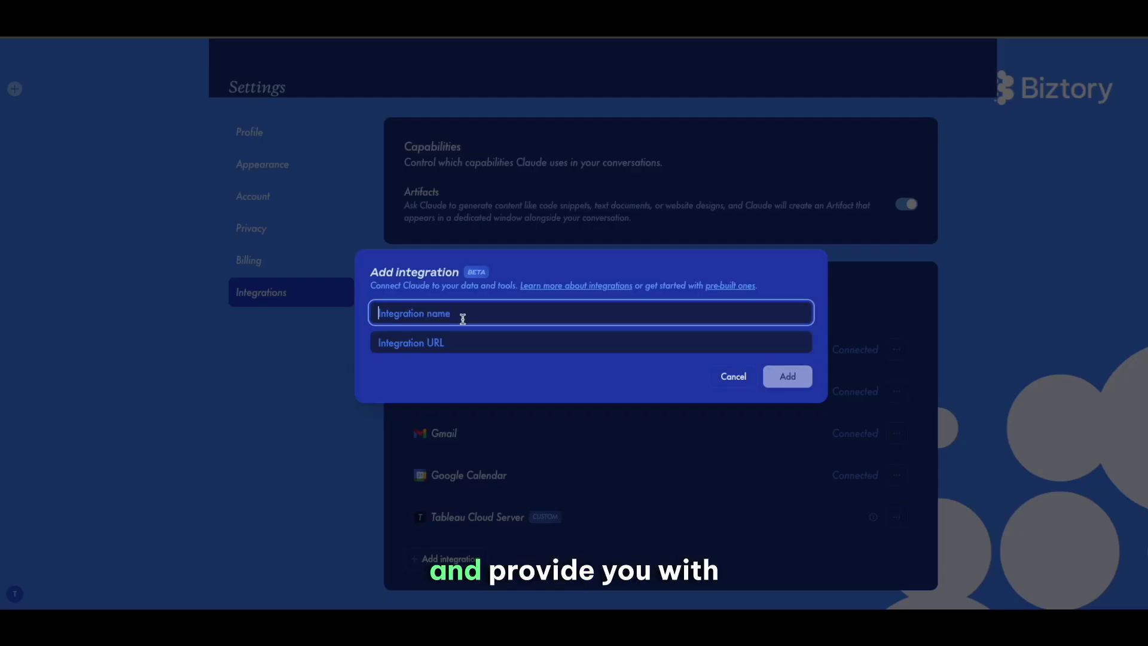
click(453, 343)
text(h)
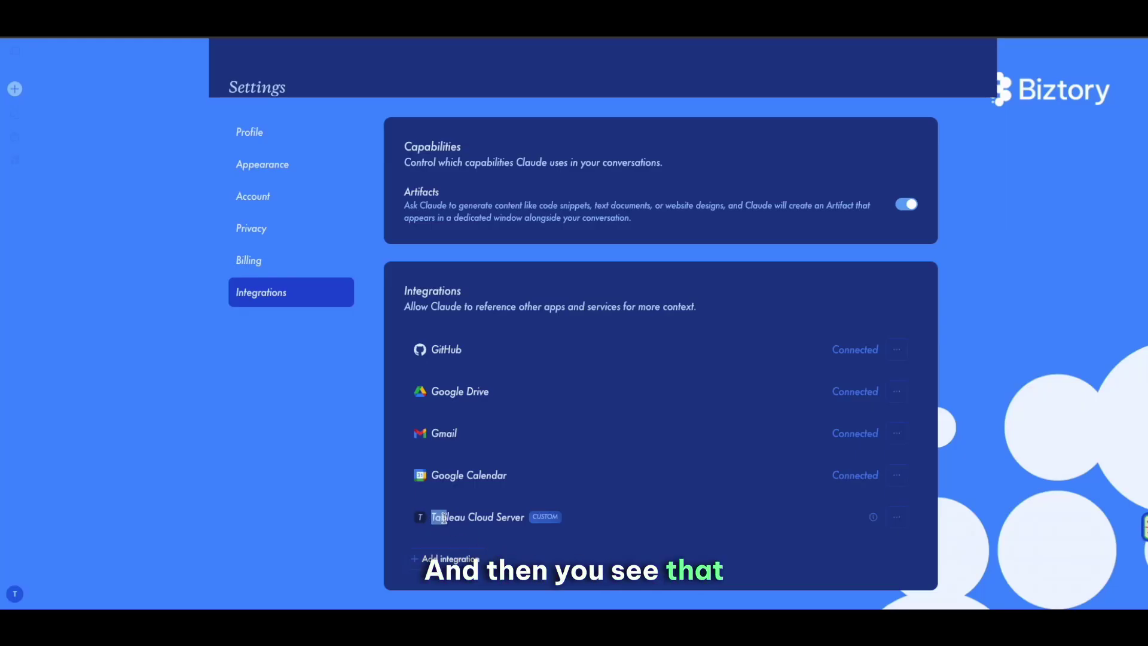
Show Tableau Cloud Server's four enabled tools from the new-chat tools menu
drag(432, 517, 496, 517)
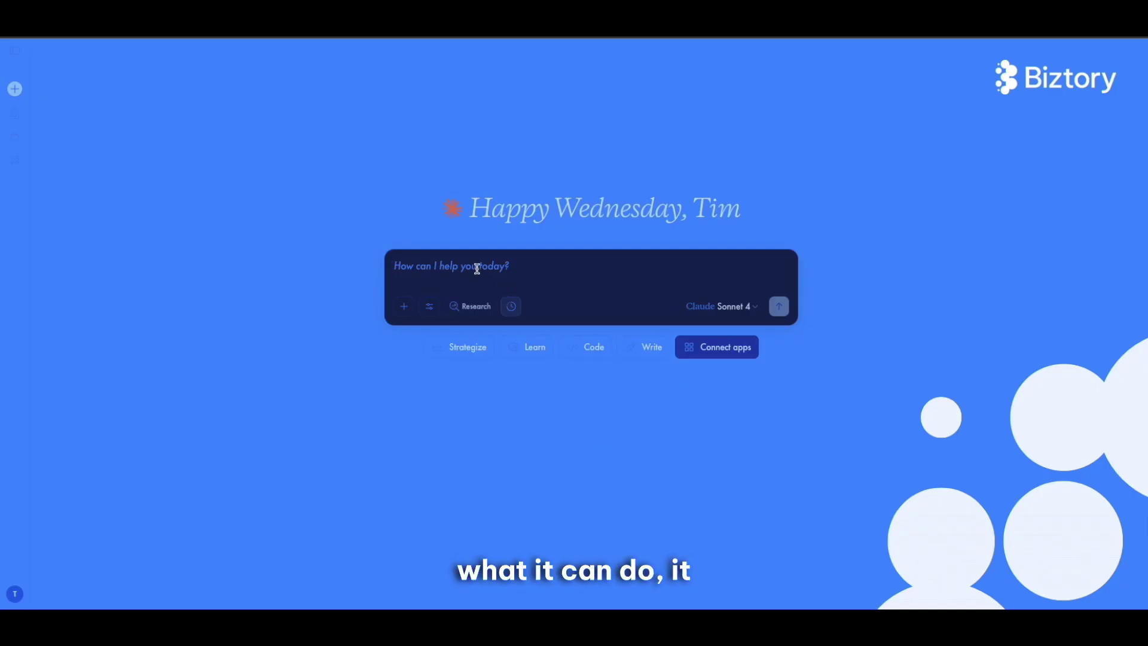
click(429, 306)
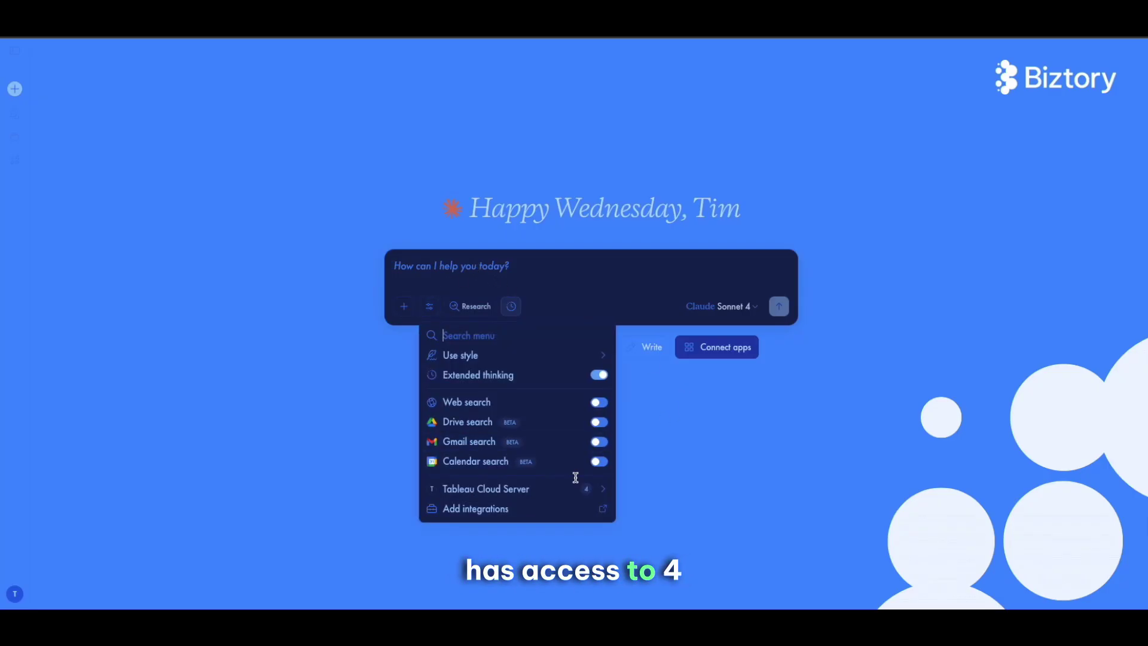
click(605, 494)
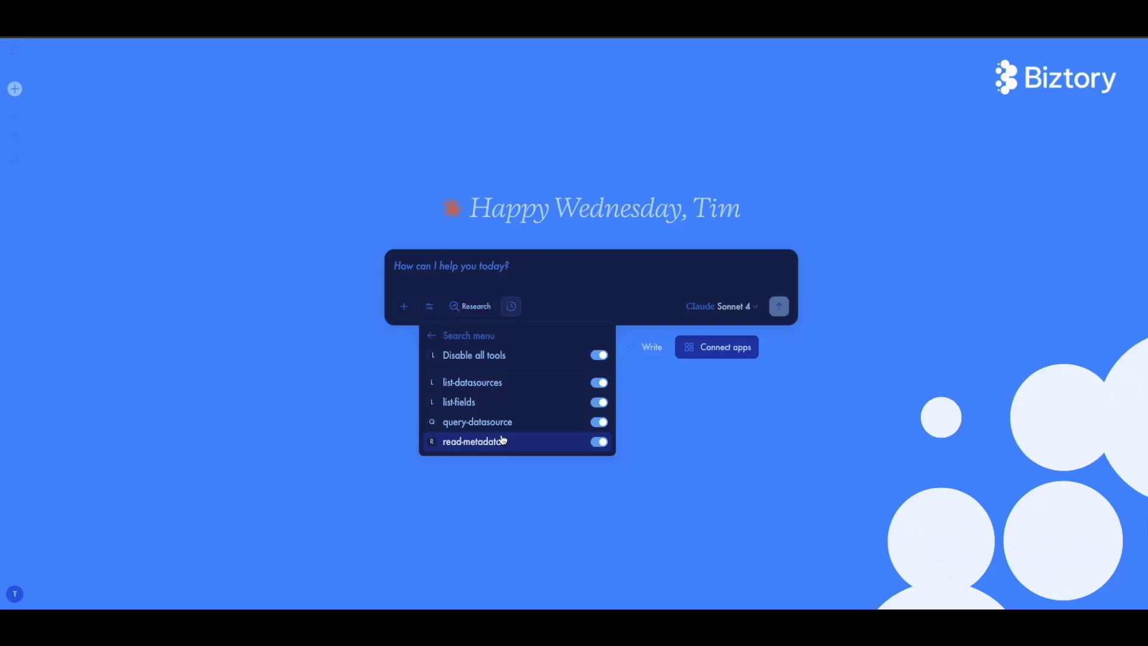
Ask "How much were my Sales in 2022 in the East Region?" in the new chat
click(426, 261)
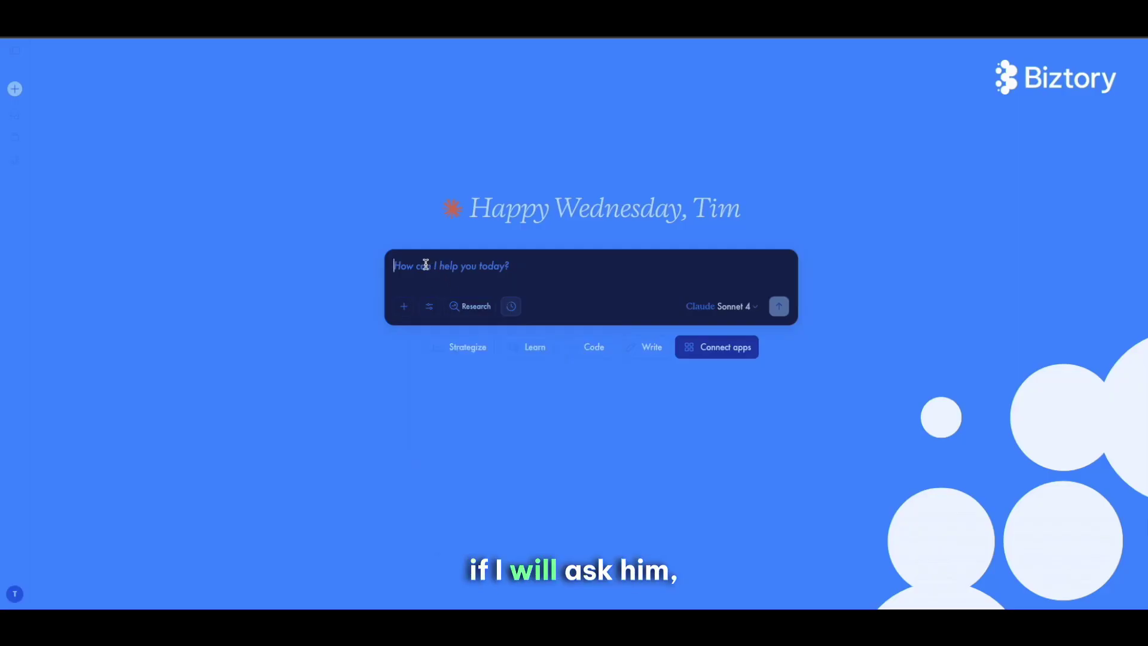
text(How m)
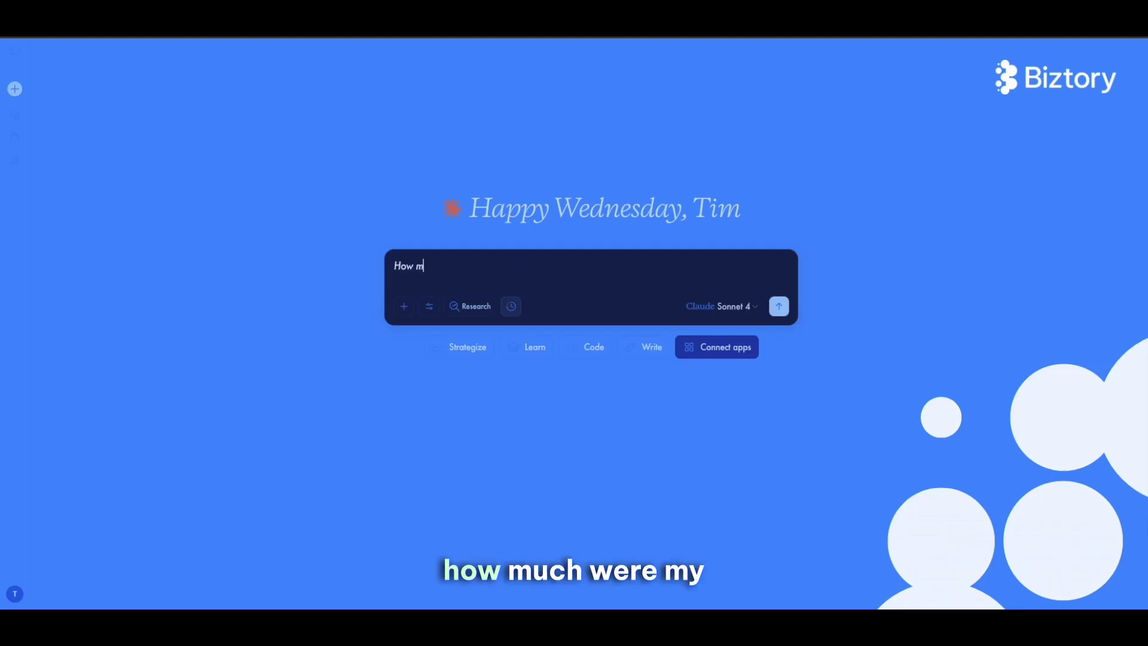
text(uch whe)
text(re m)
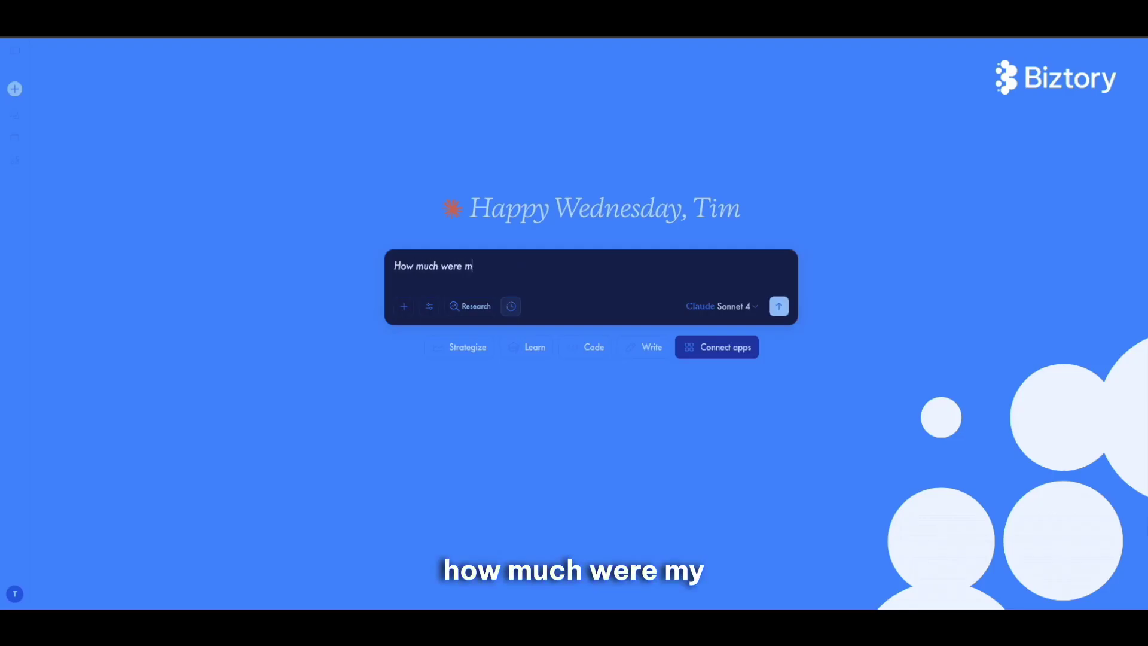
text(y Sales in)
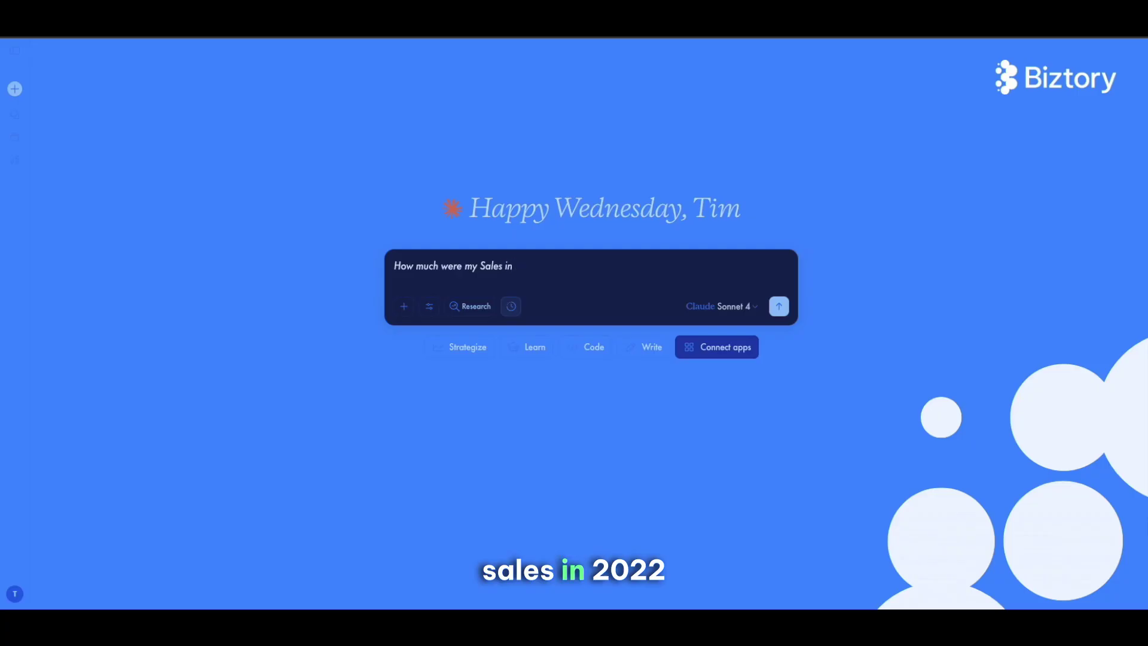
text( 2022 )
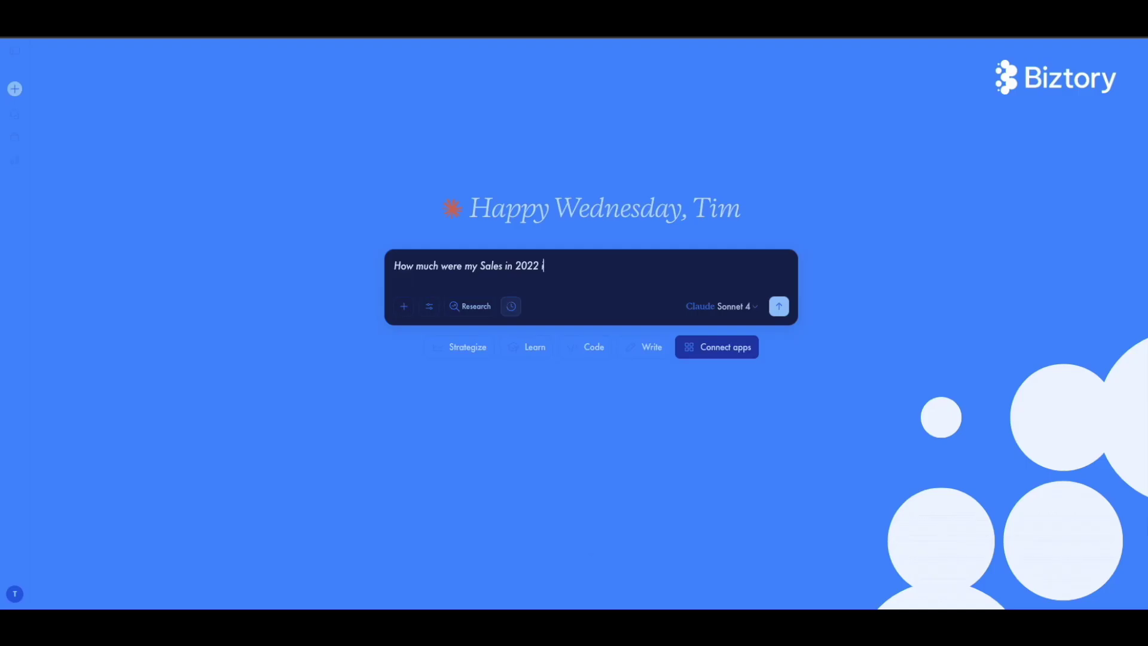
text(in the East Region)
text(?)
key(Return)
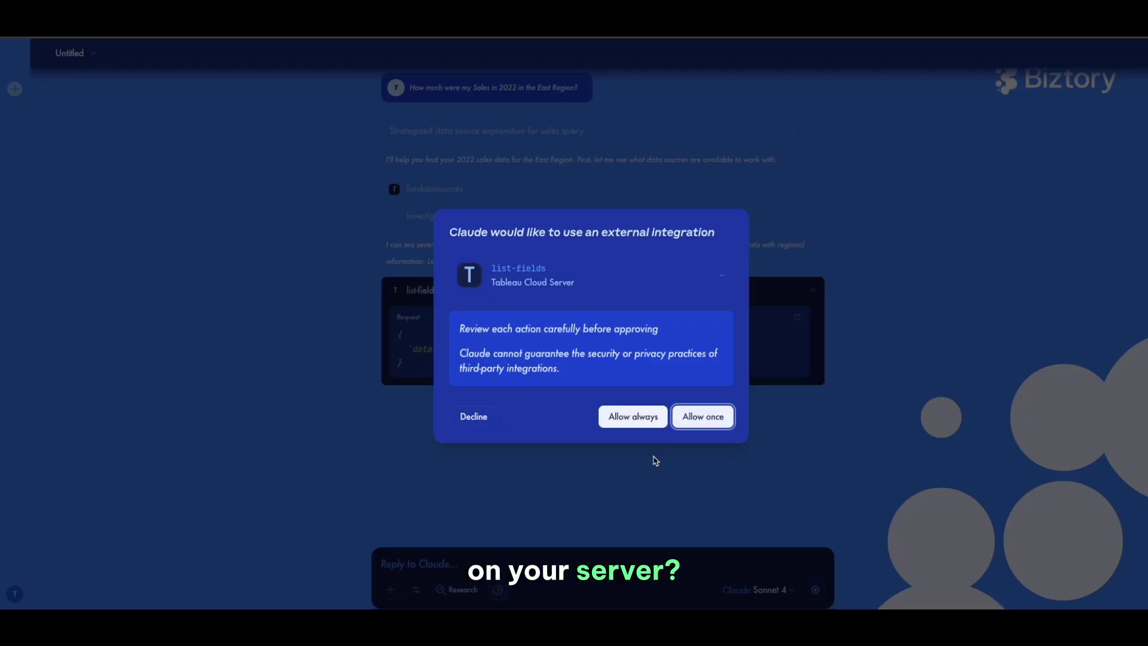
Allow the list-fields and two query-datasource requests once each to get the $157,071.42 answer
click(692, 426)
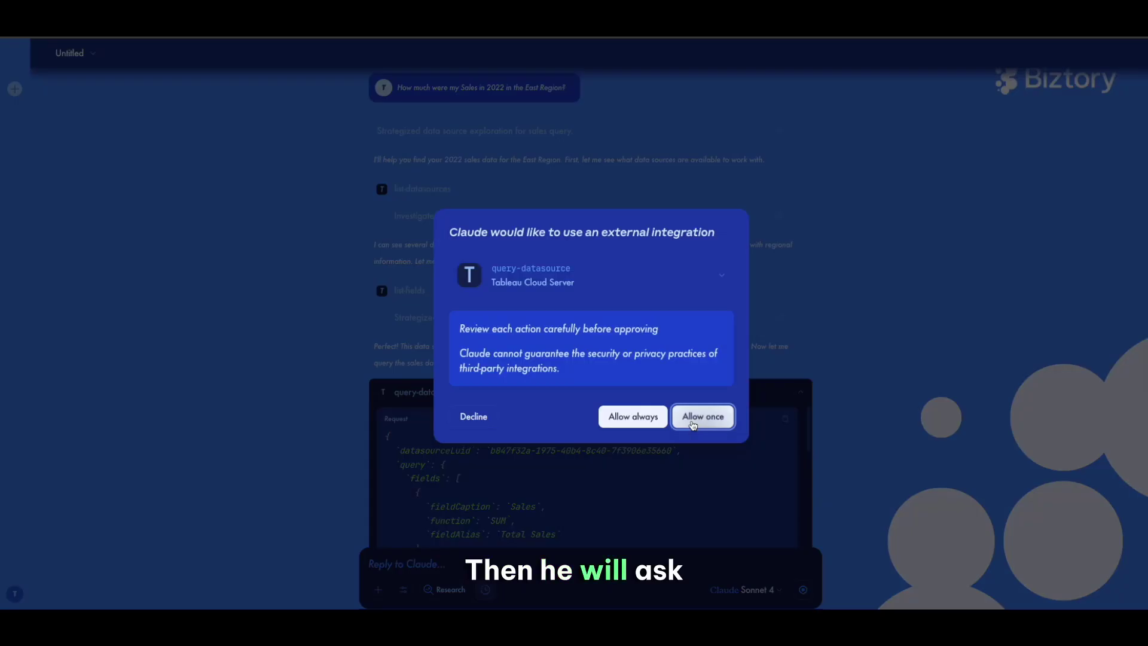
click(697, 427)
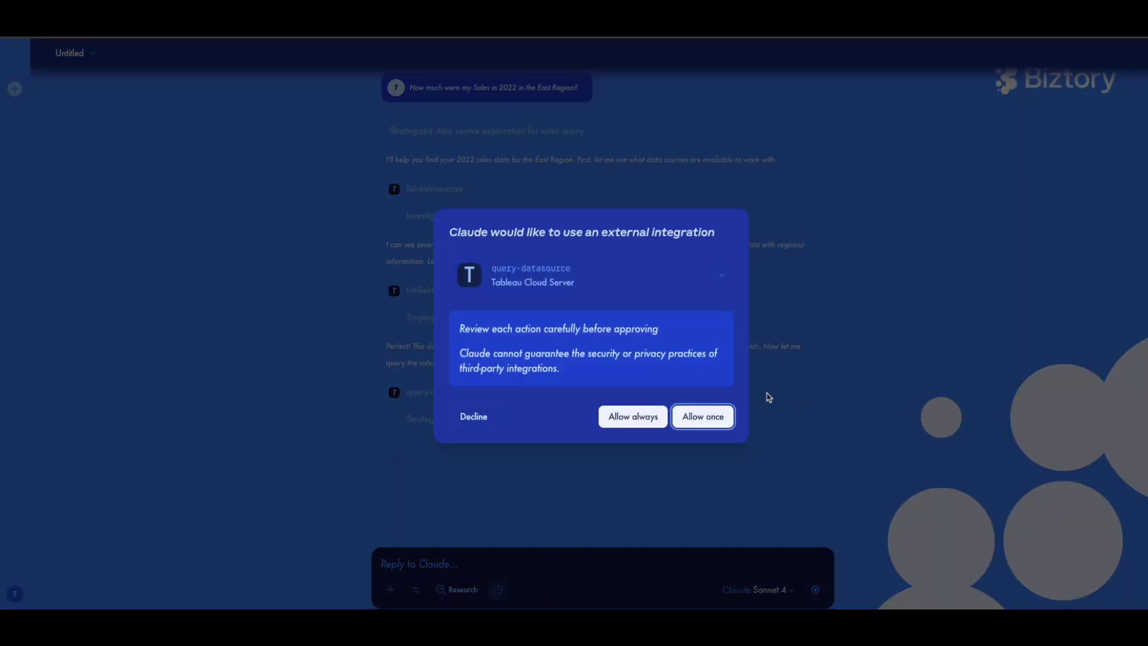
click(704, 417)
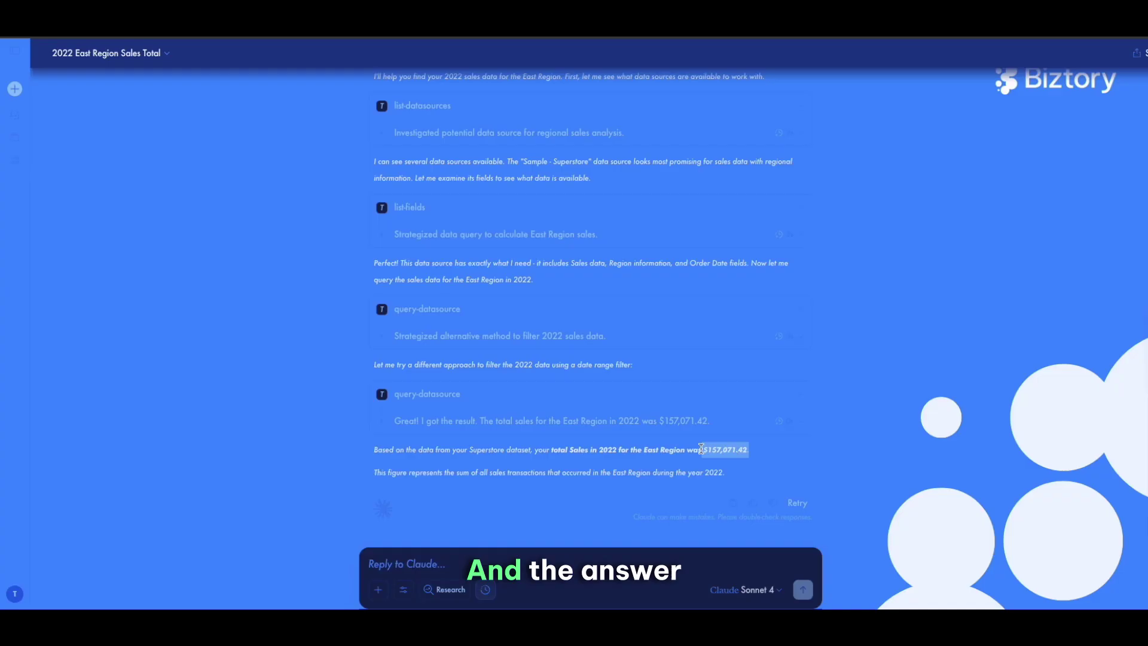
Highlight the $157,071.42 total sales figure in the answer
drag(700, 450, 704, 448)
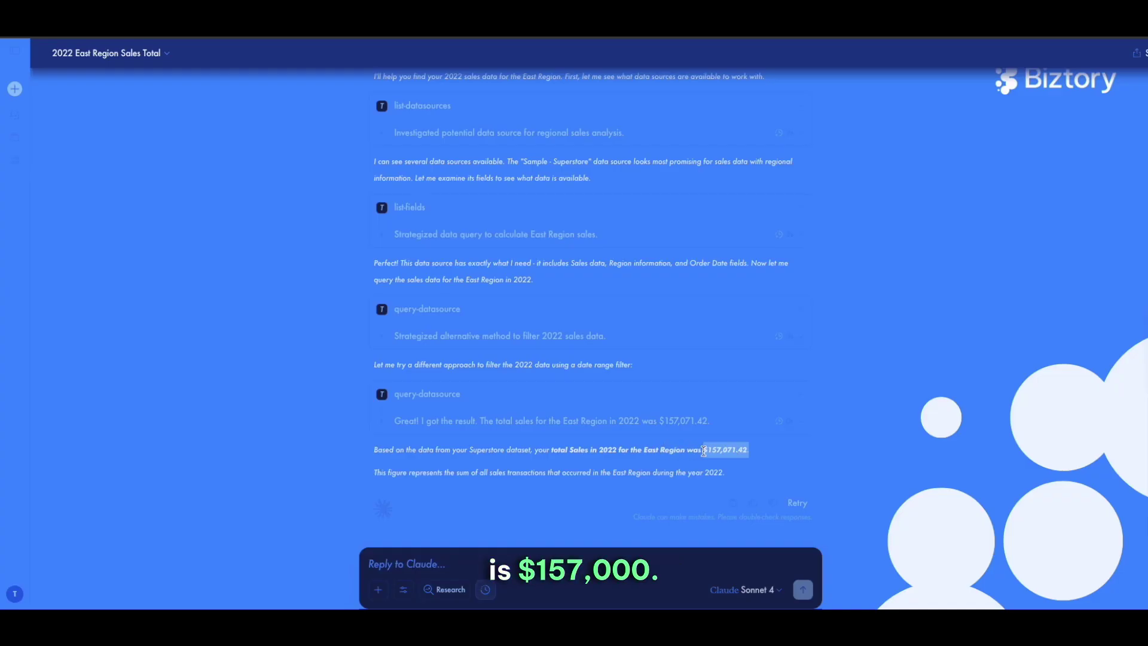
scroll(702, 451, up, 2)
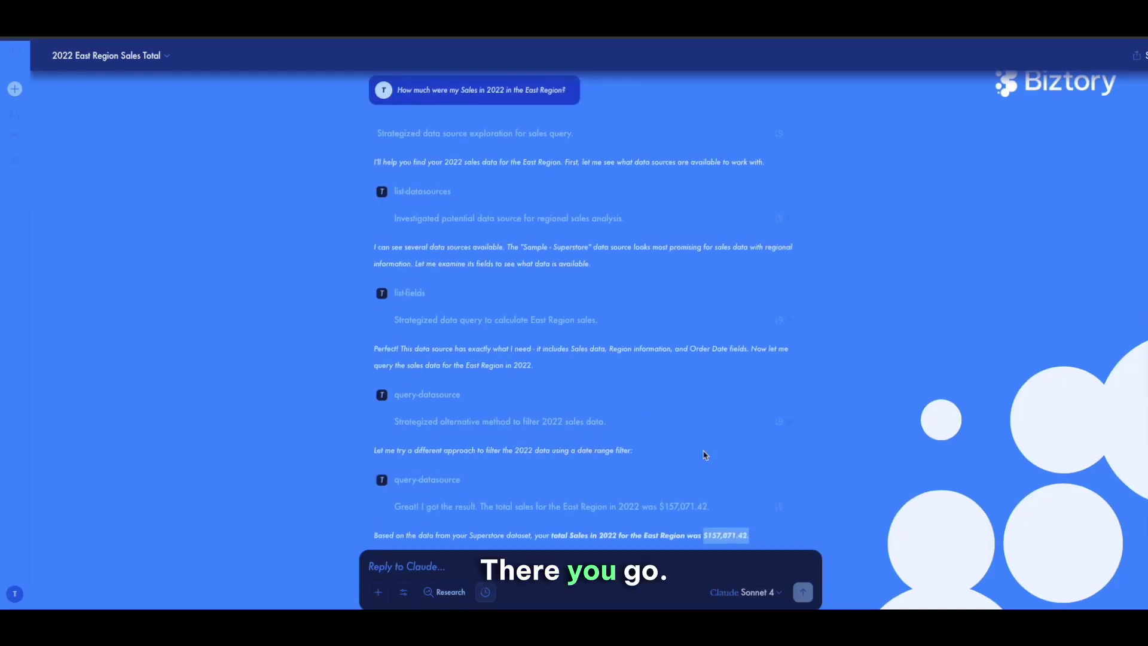